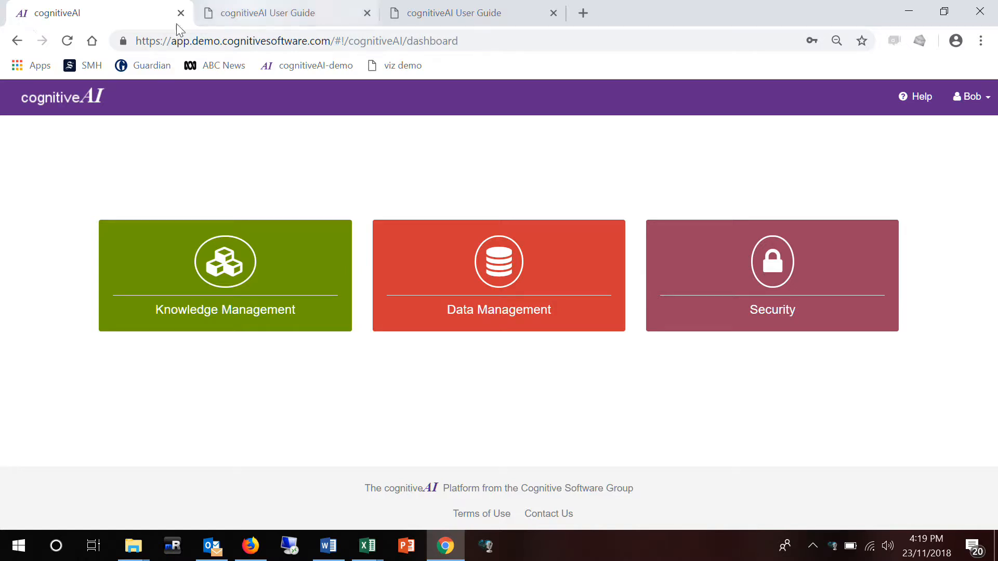
# Open the Knowledge Management Pruner, limit the scope to Public and list the available ontologies
pyautogui.click(235, 280)
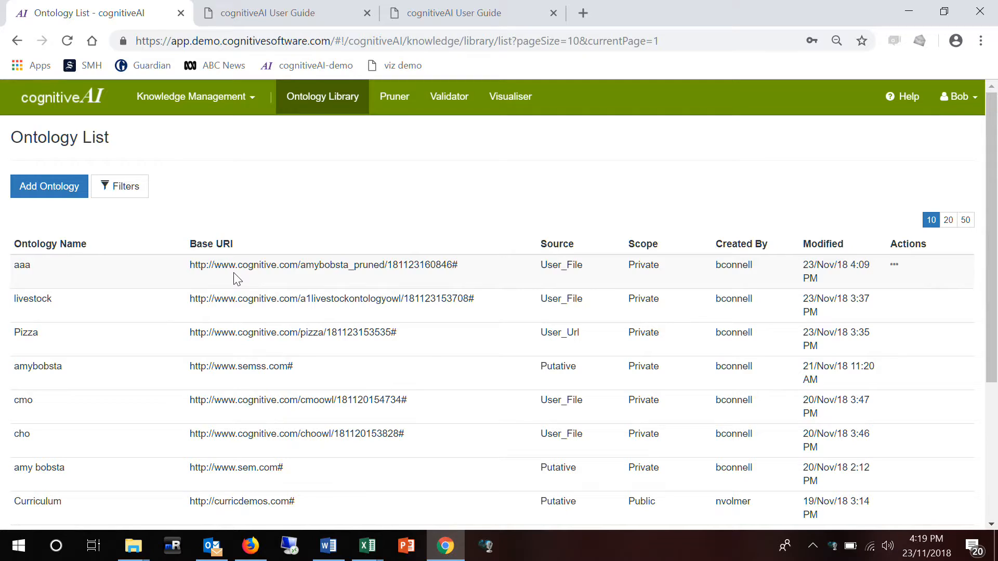
pyautogui.click(396, 105)
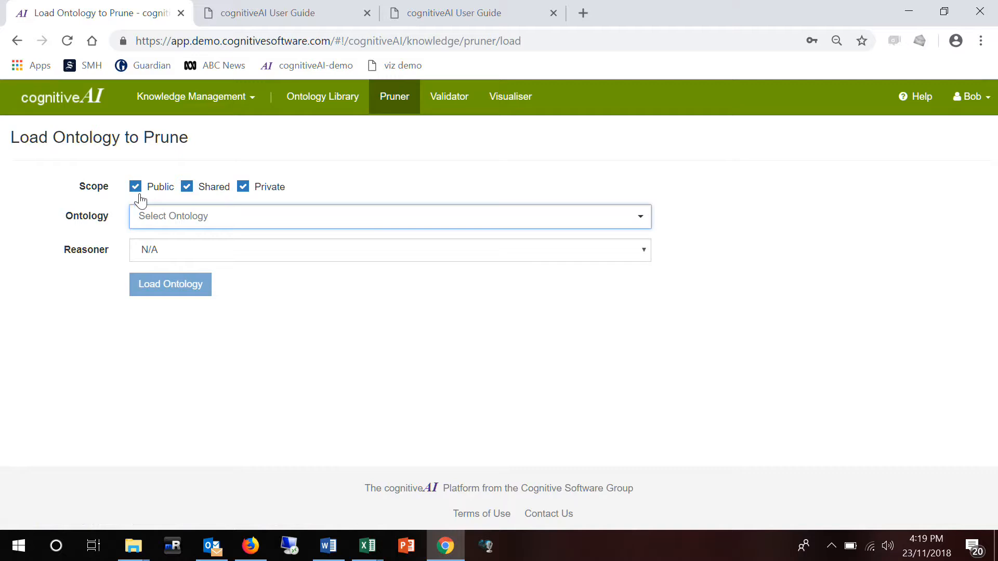
pyautogui.click(187, 187)
pyautogui.click(243, 187)
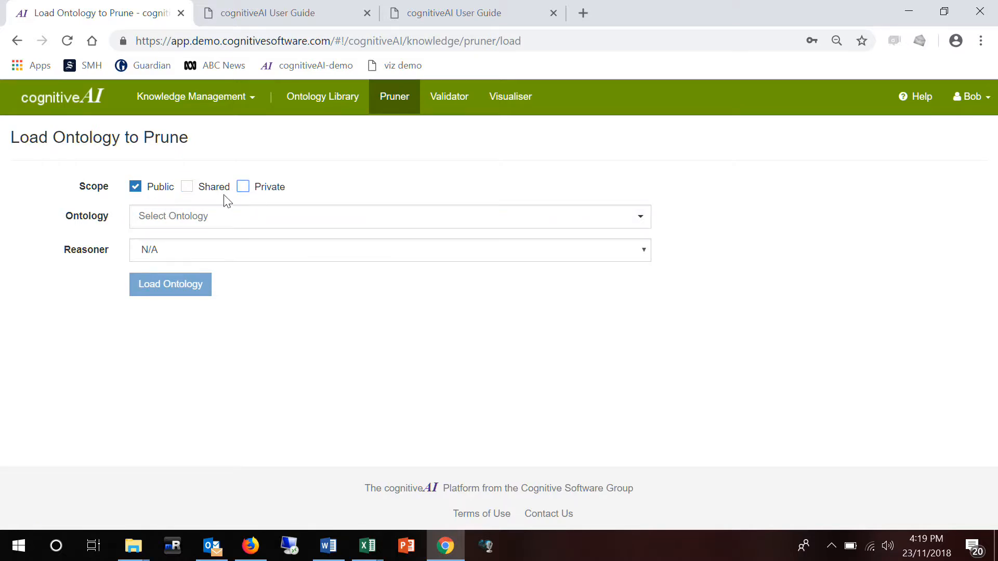
pyautogui.click(188, 217)
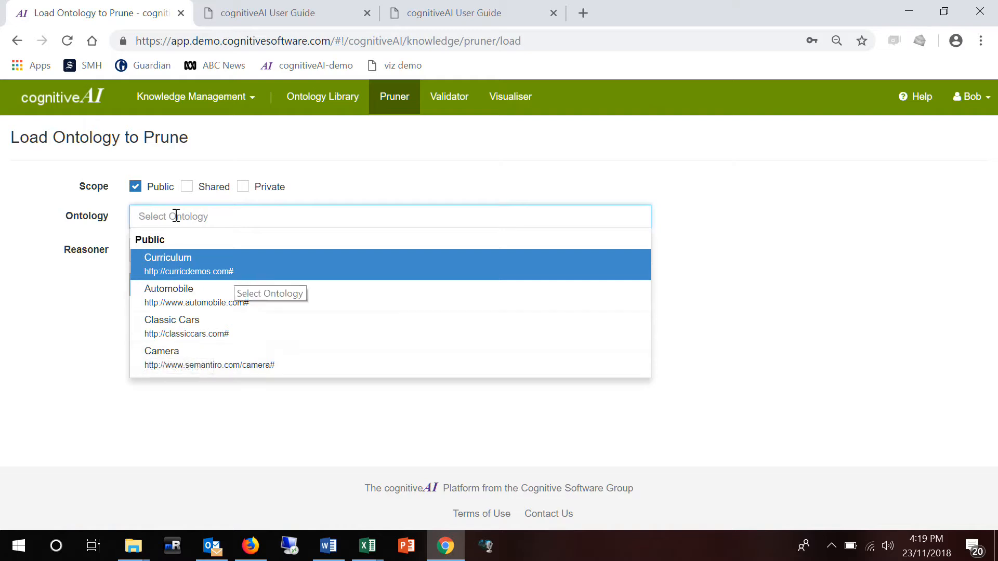
# Switch the ontology scope from Public to Shared and list the ontologies it offers
pyautogui.click(136, 187)
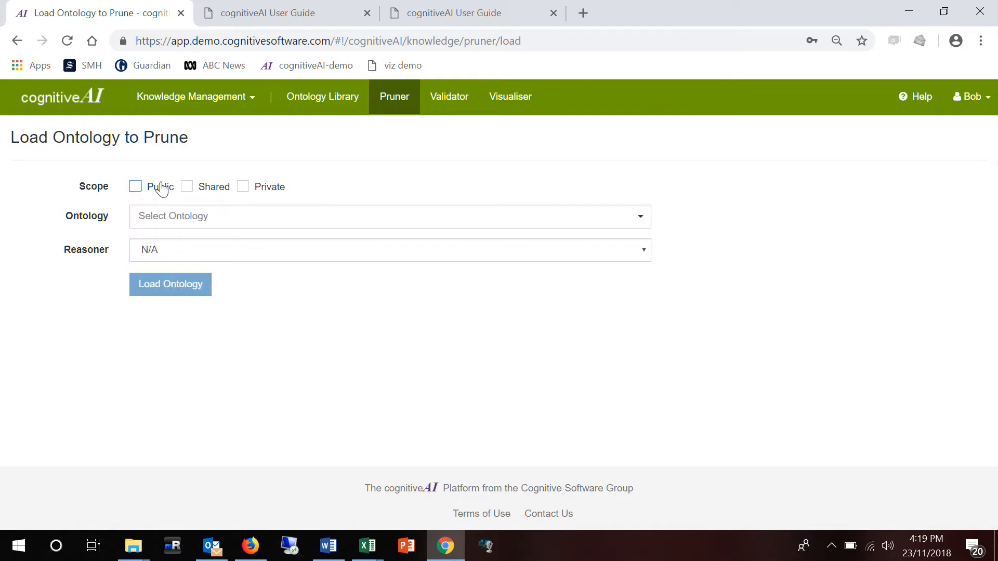
pyautogui.click(187, 187)
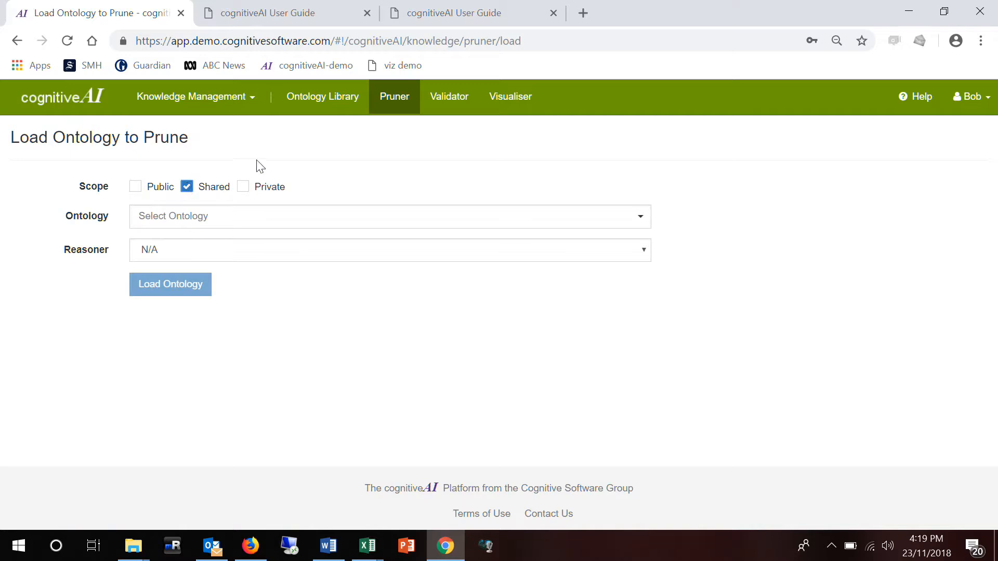
pyautogui.click(216, 222)
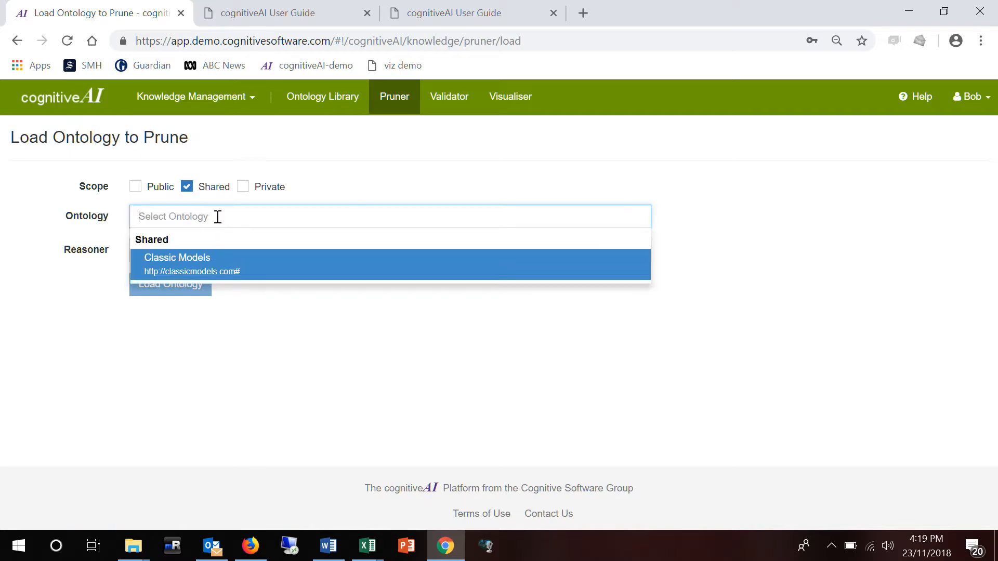
# Limit the scope to Private and choose amybobsta as the ontology to prune
pyautogui.click(188, 188)
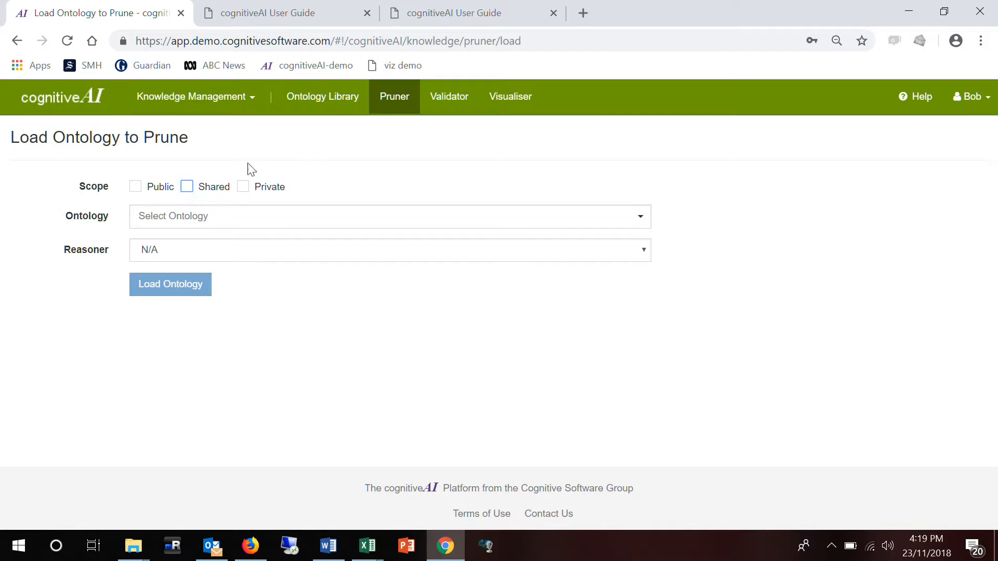
pyautogui.click(244, 189)
pyautogui.click(273, 223)
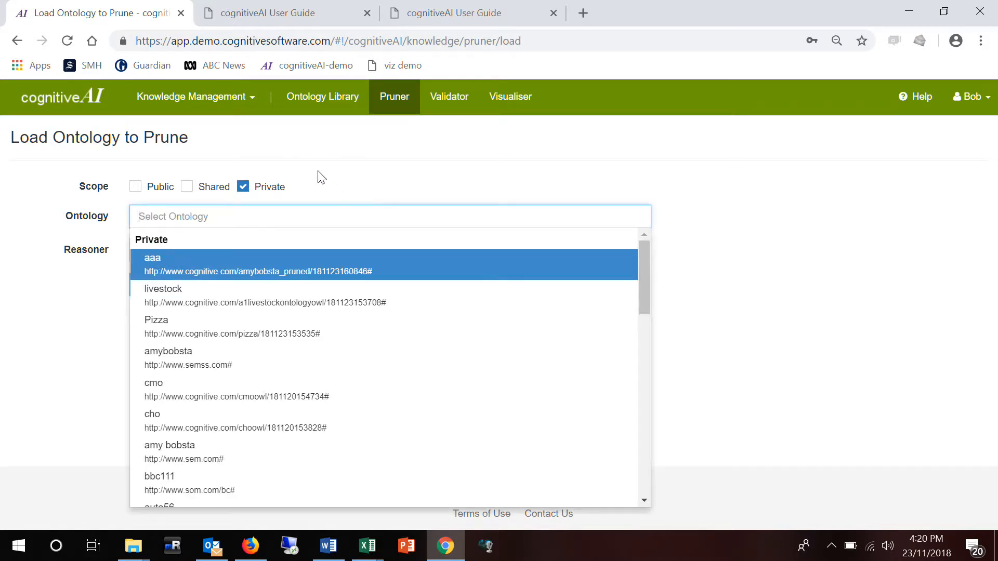
pyautogui.click(335, 174)
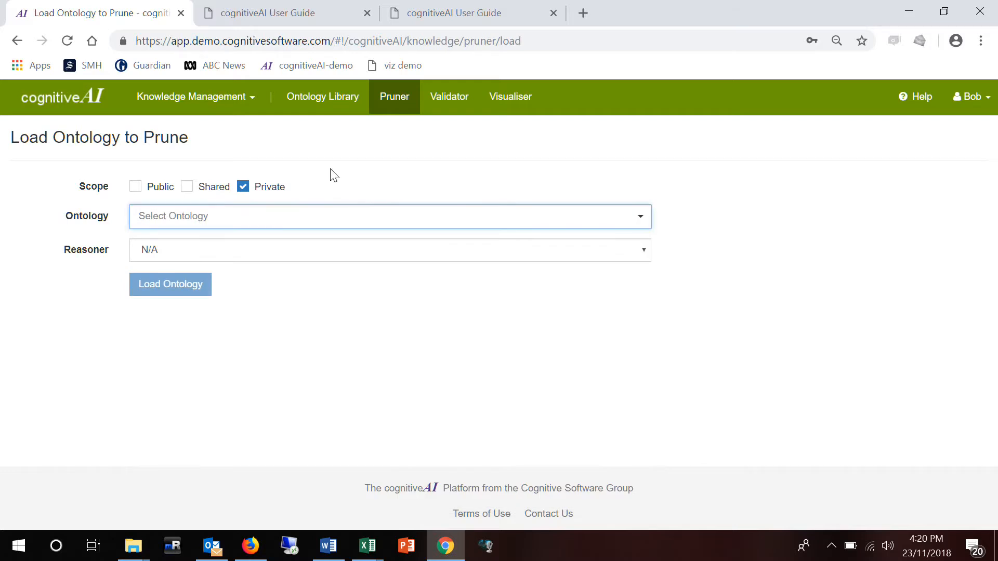
pyautogui.click(210, 217)
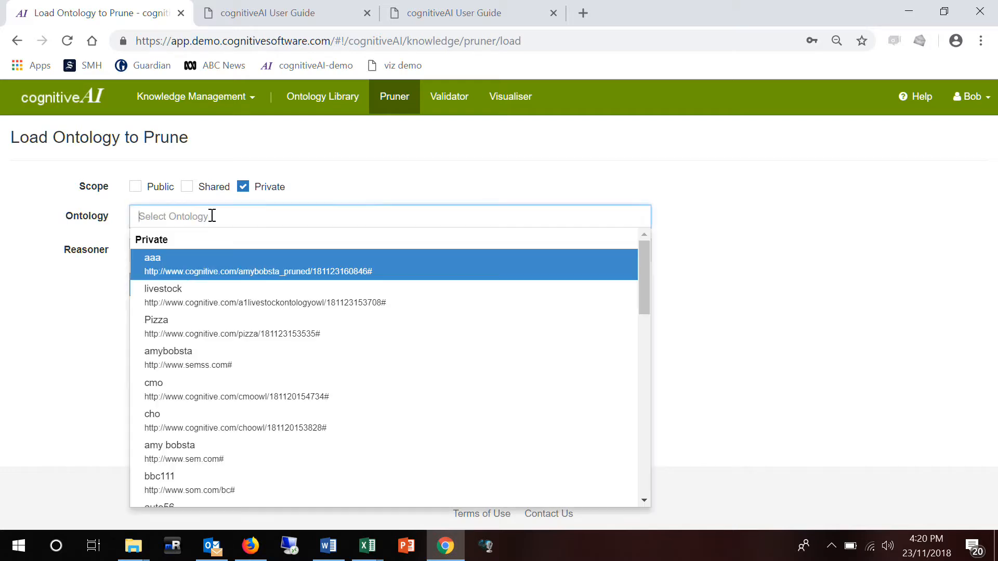
pyautogui.click(168, 360)
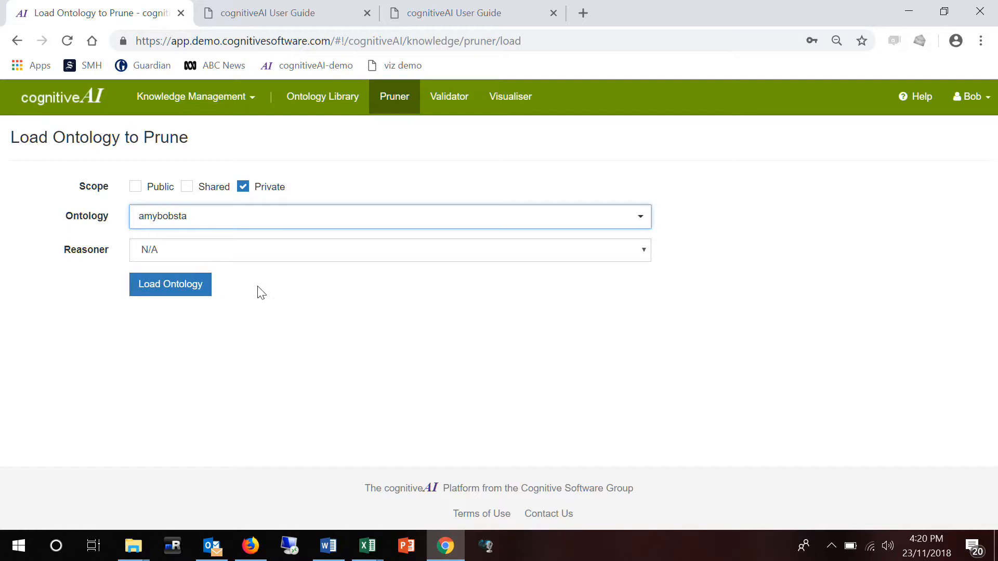
# Set the reasoner to HERMIT and load the ontology for pruning
pyautogui.click(194, 257)
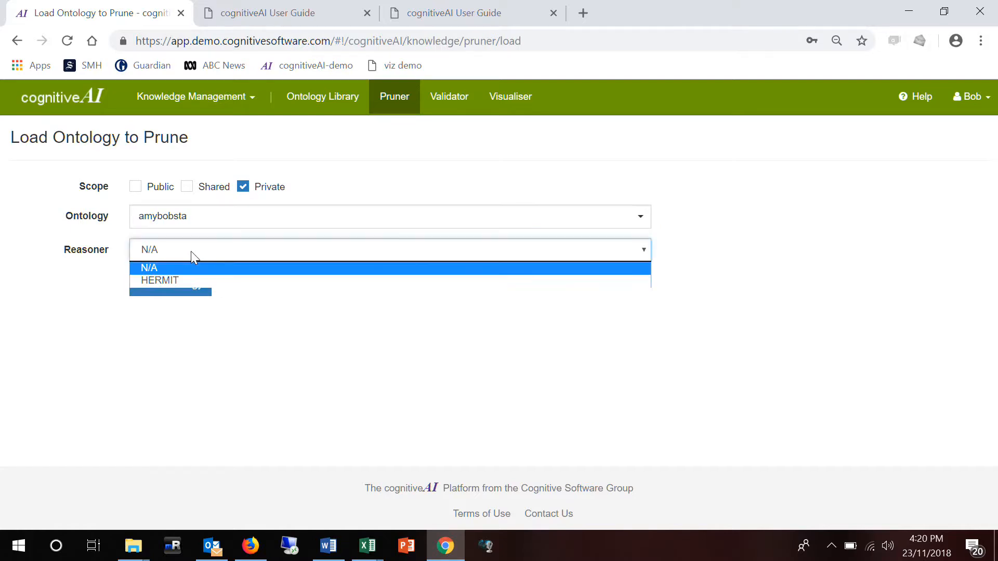
pyautogui.click(157, 280)
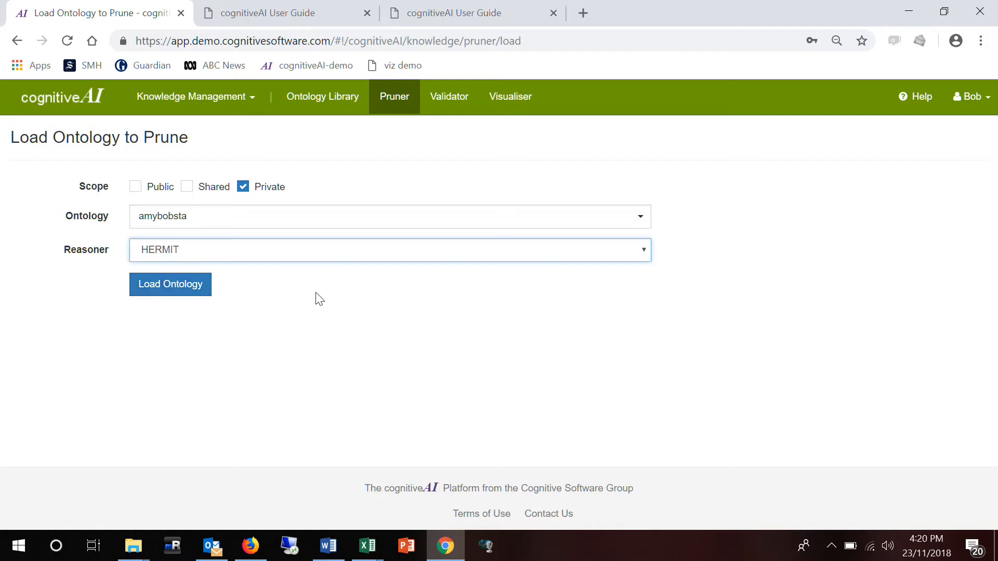
pyautogui.click(163, 291)
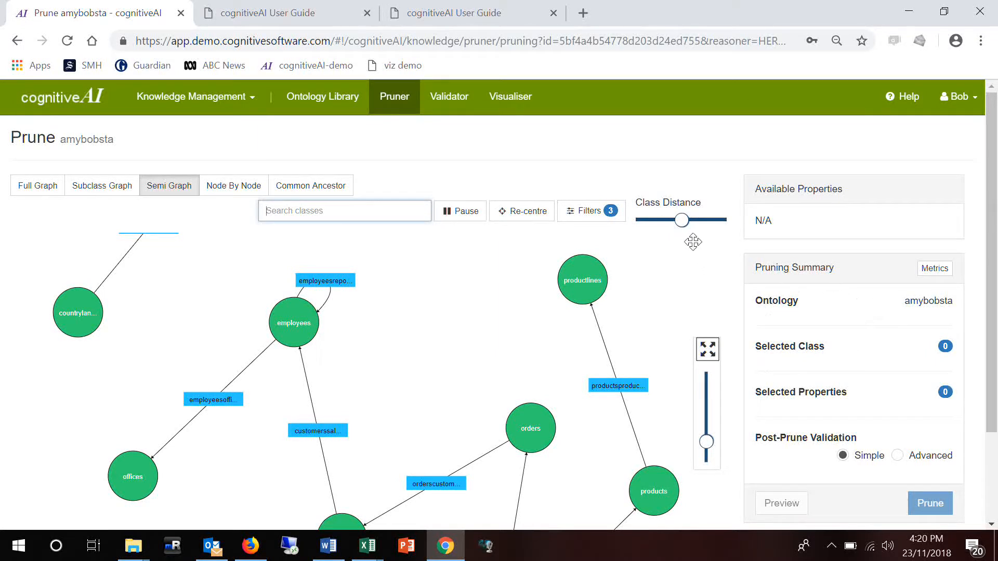
# Reduce the graph's class distance to bring the classes close together, and zoom the graph in and back out
pyautogui.click(681, 222)
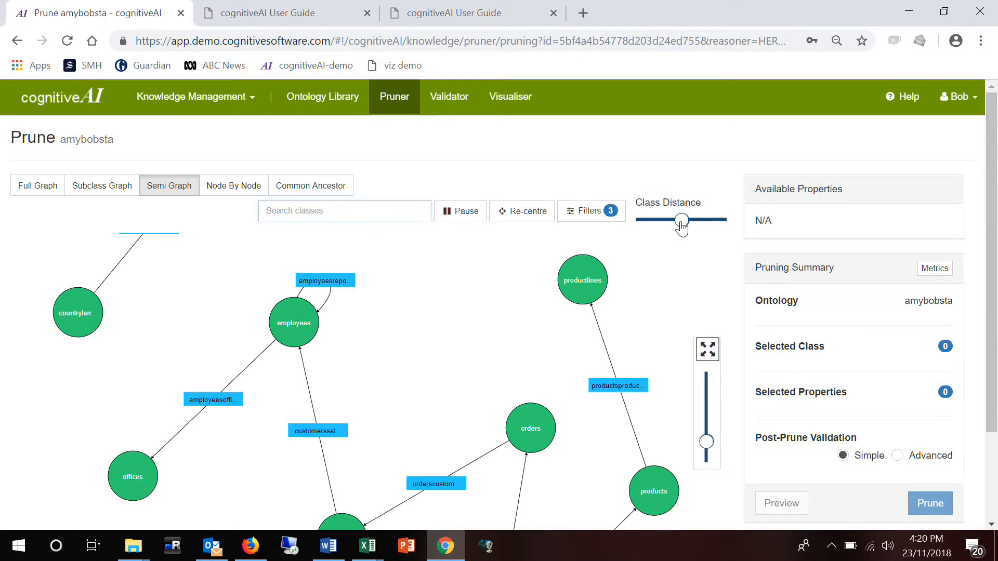
pyautogui.moveTo(681, 225); pyautogui.dragTo(644, 229)
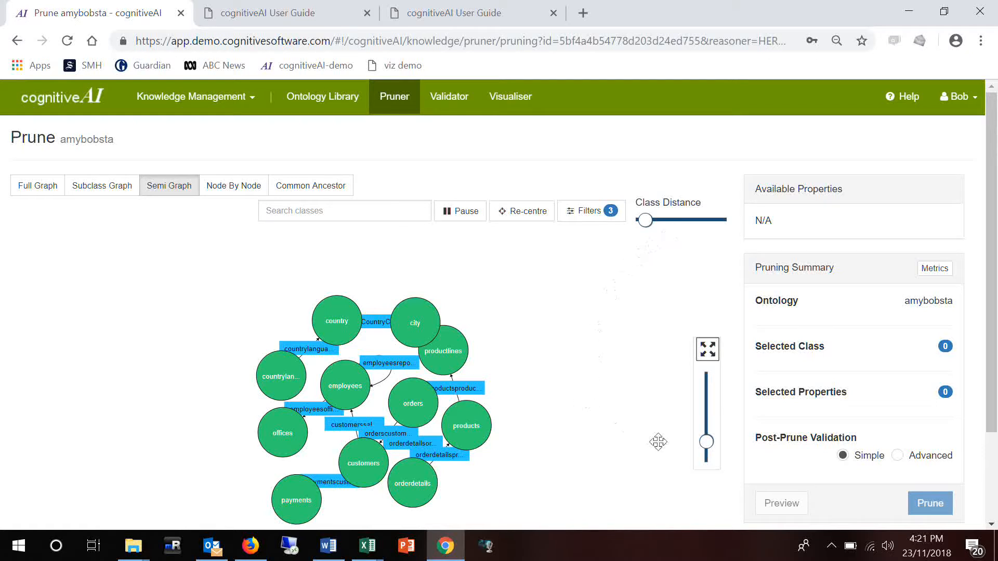
pyautogui.moveTo(707, 443); pyautogui.dragTo(706, 416)
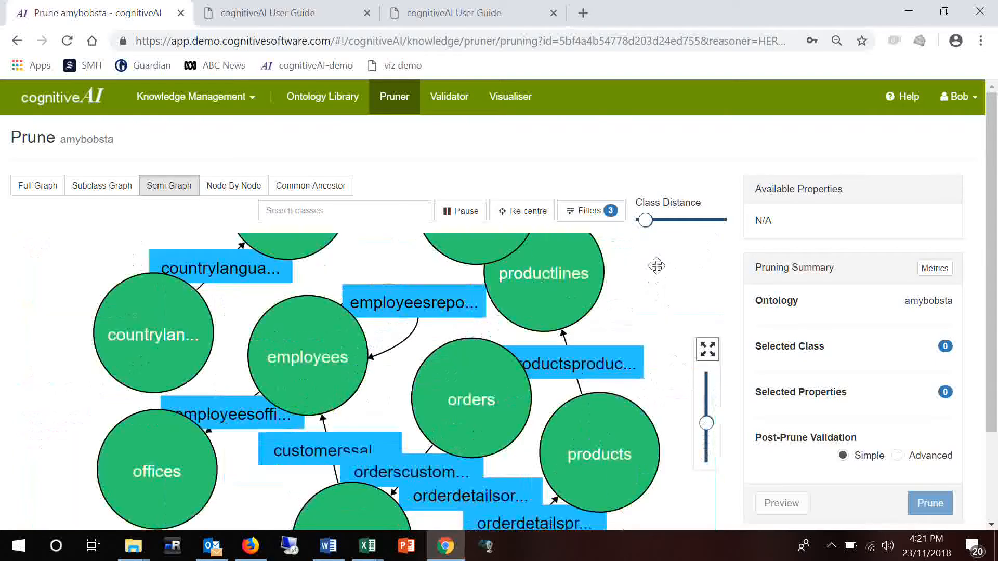
pyautogui.moveTo(646, 220)
pyautogui.mouseDown()
pyautogui.moveTo(674, 232)
pyautogui.moveTo(641, 231)
pyautogui.mouseUp()
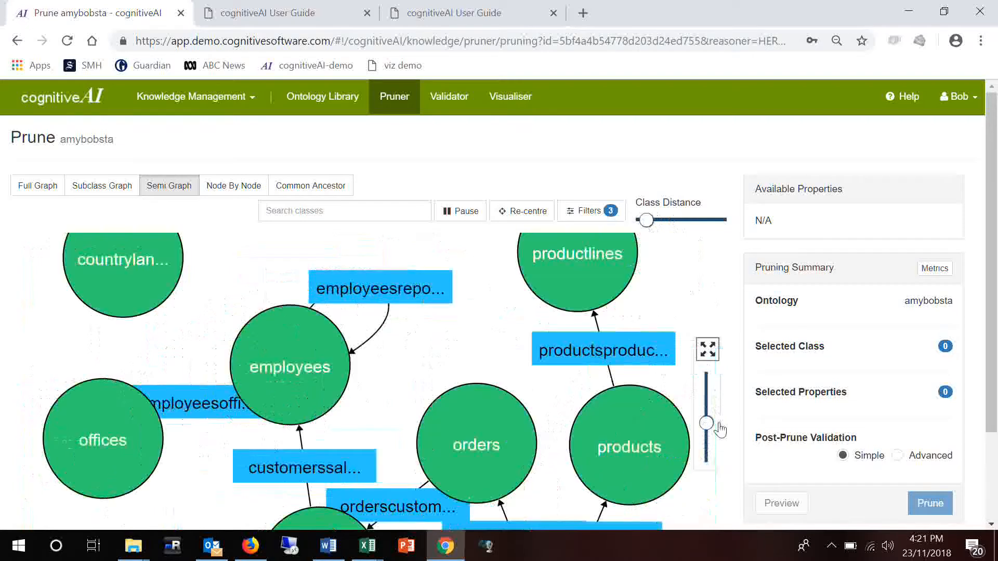
pyautogui.moveTo(707, 423); pyautogui.dragTo(711, 442)
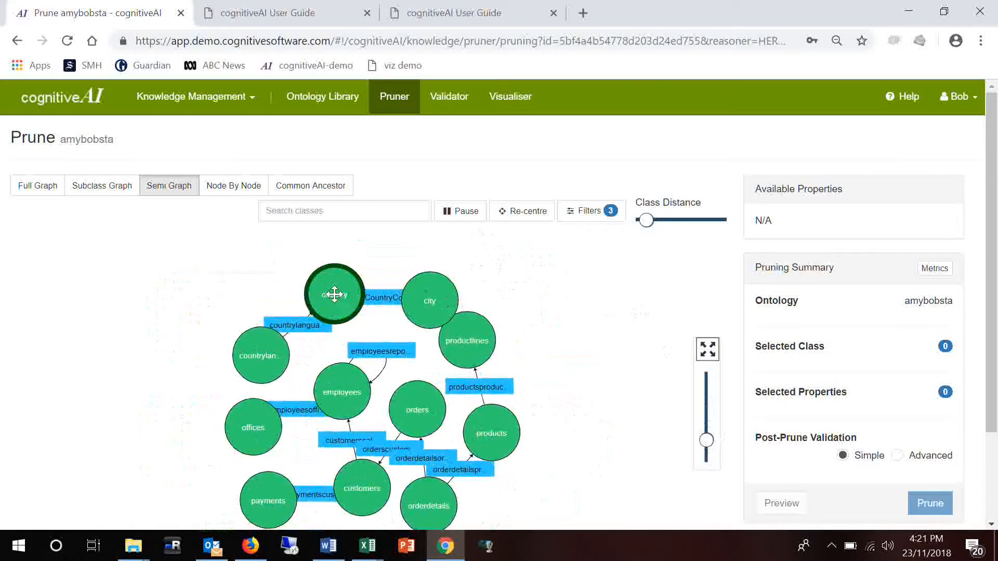
# Pull the country, productlines and offices classes outward while the graph layout is running
pyautogui.moveTo(332, 294); pyautogui.dragTo(73, 254)
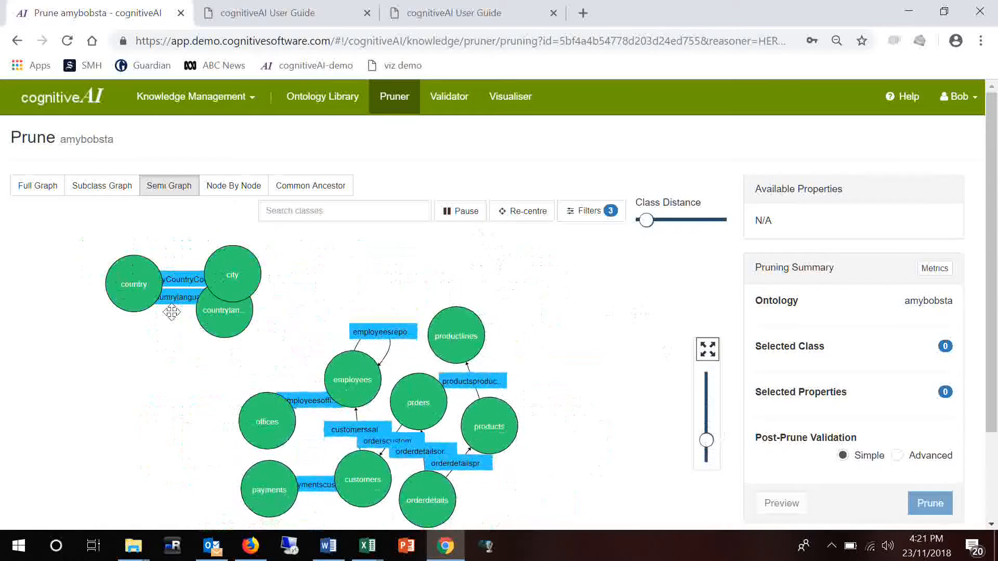
pyautogui.moveTo(475, 335); pyautogui.dragTo(715, 329)
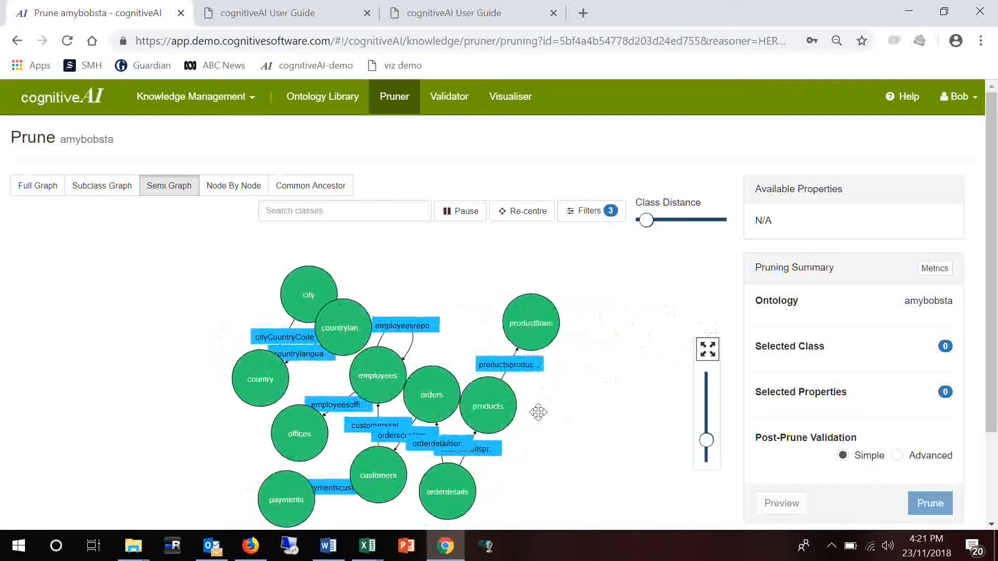
pyautogui.moveTo(275, 437); pyautogui.dragTo(101, 395)
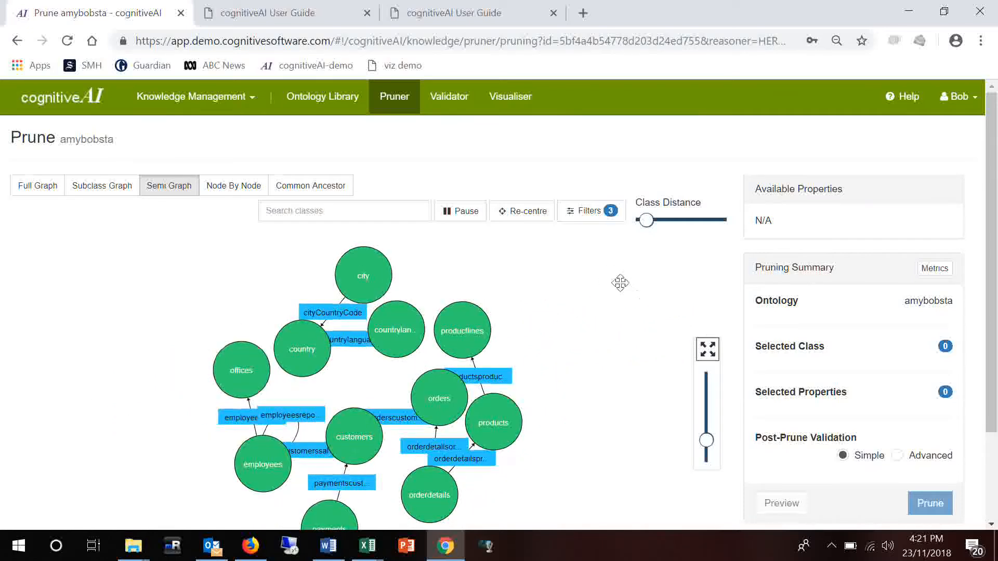
# Pause the graph layout, spread the productlines, country, offices, employees, countrylan..., city and customers classes apart, and resume the layout
pyautogui.click(468, 213)
pyautogui.moveTo(465, 330); pyautogui.dragTo(654, 295)
pyautogui.moveTo(303, 348); pyautogui.dragTo(196, 249)
pyautogui.moveTo(245, 367); pyautogui.dragTo(78, 372)
pyautogui.moveTo(257, 462); pyautogui.dragTo(131, 466)
pyautogui.moveTo(396, 329); pyautogui.dragTo(548, 317)
pyautogui.moveTo(377, 283); pyautogui.dragTo(276, 328)
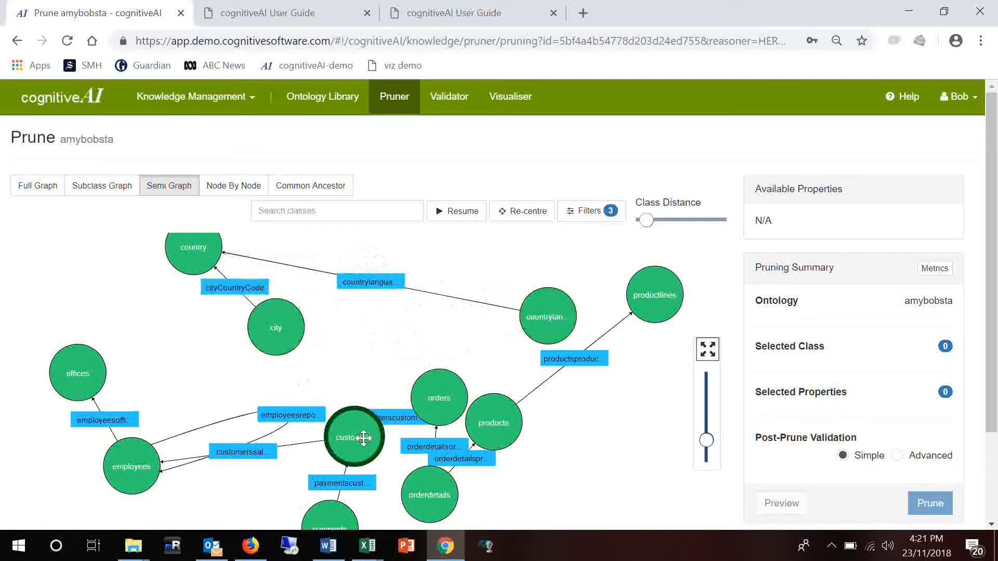
pyautogui.moveTo(355, 435); pyautogui.dragTo(346, 384)
pyautogui.click(458, 213)
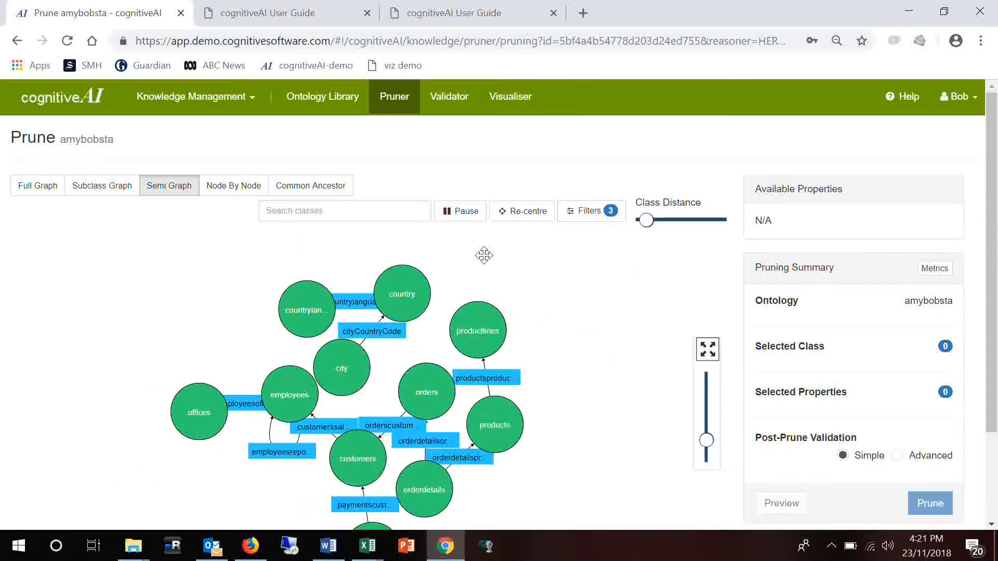
# Show the data type properties in the graph, hide them again and apply the filters
pyautogui.click(584, 217)
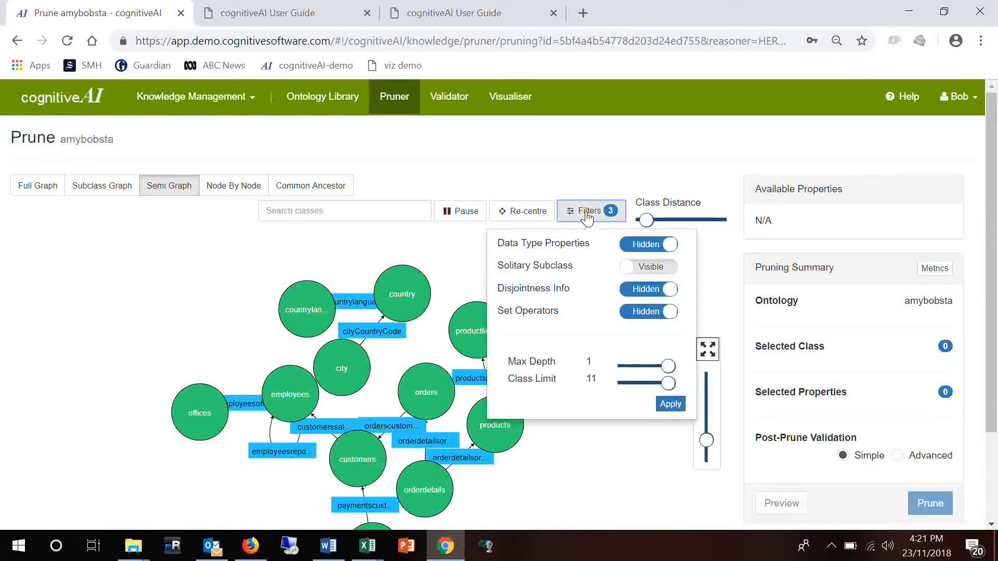
pyautogui.click(629, 249)
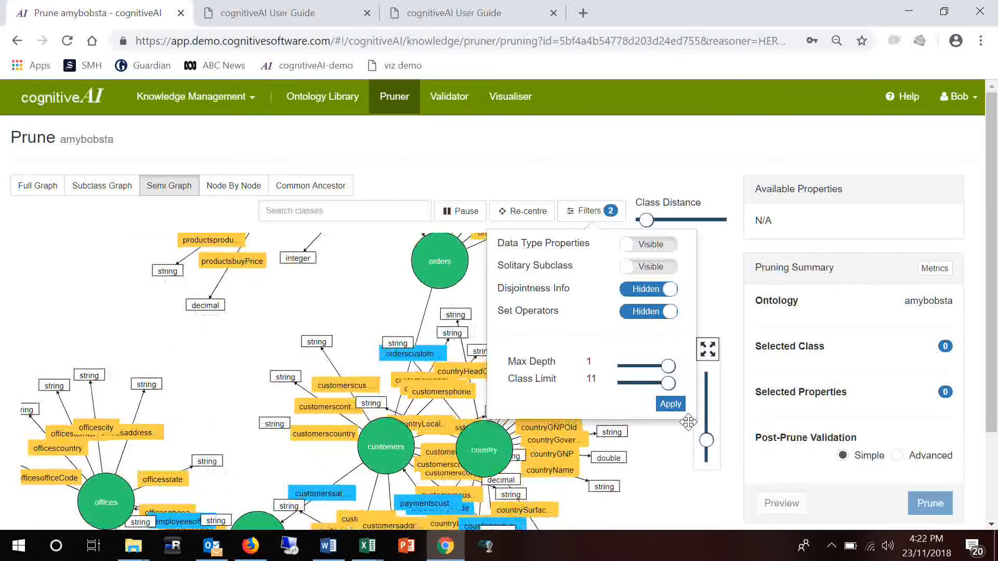
pyautogui.click(644, 248)
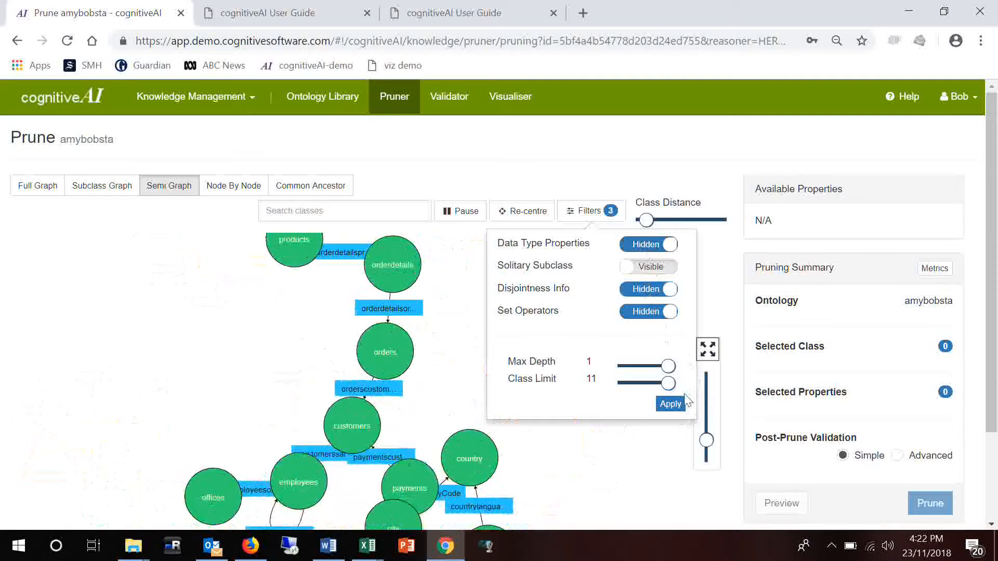
pyautogui.click(671, 405)
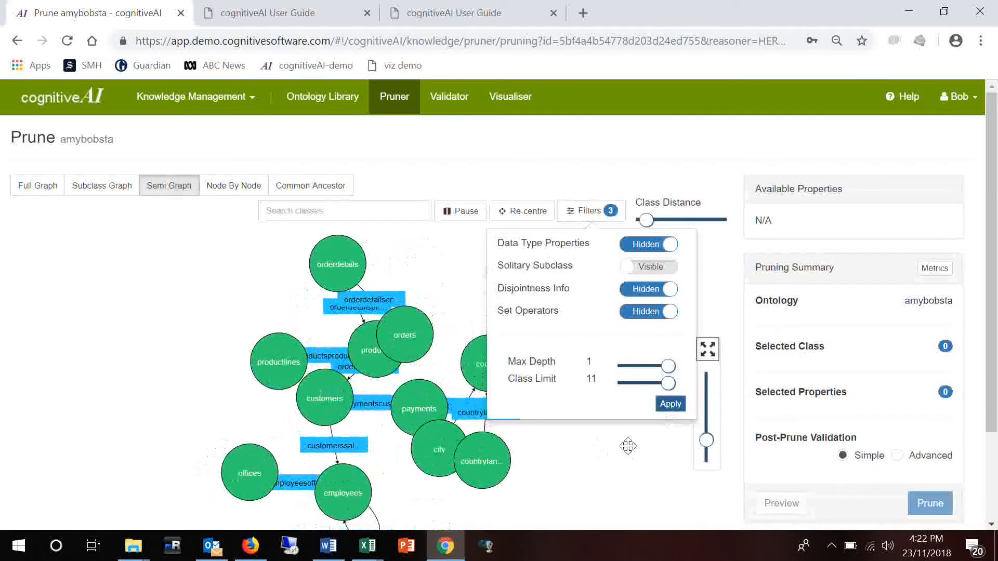
pyautogui.click(655, 448)
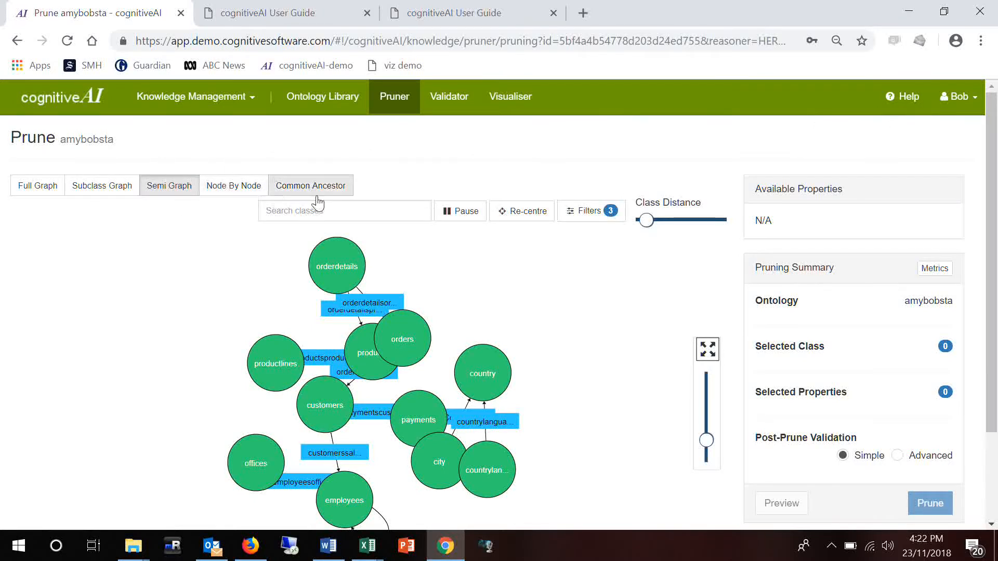
# Select the customers class in Full Graph pruning mode and preview the pruned ontology
pyautogui.click(45, 188)
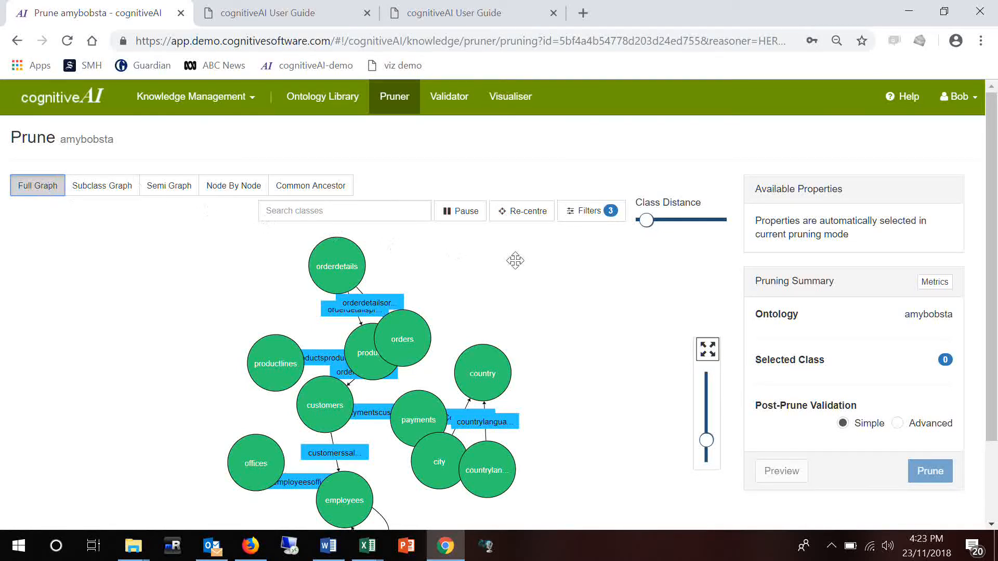
pyautogui.click(329, 413)
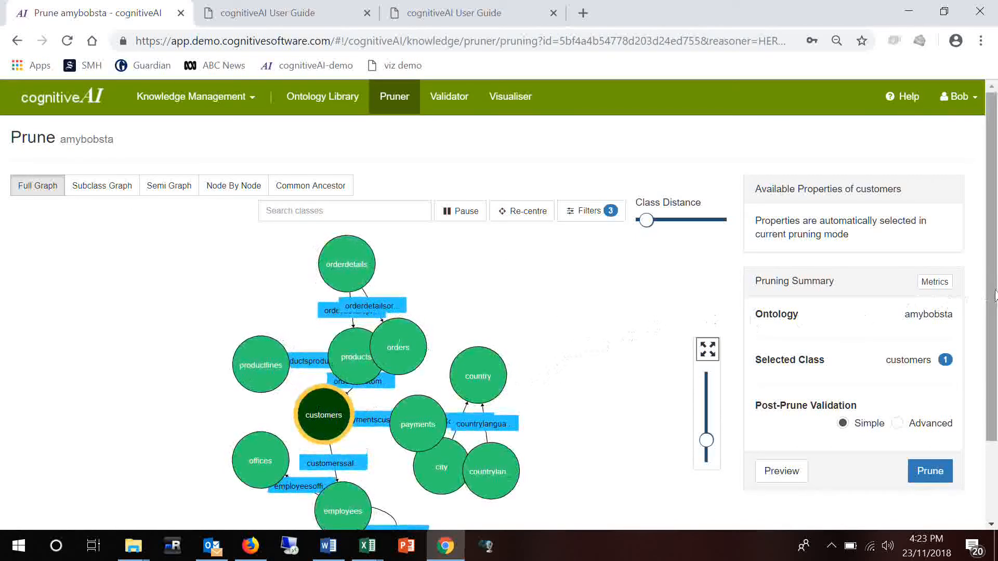
pyautogui.scroll(-2, 994, 315)
pyautogui.scroll(-1, 994, 314)
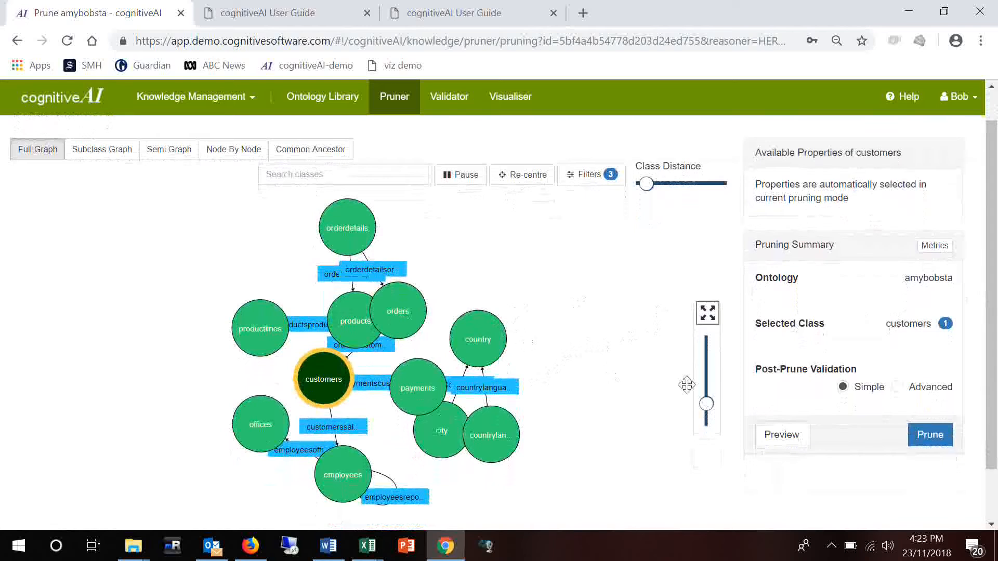
pyautogui.click(777, 435)
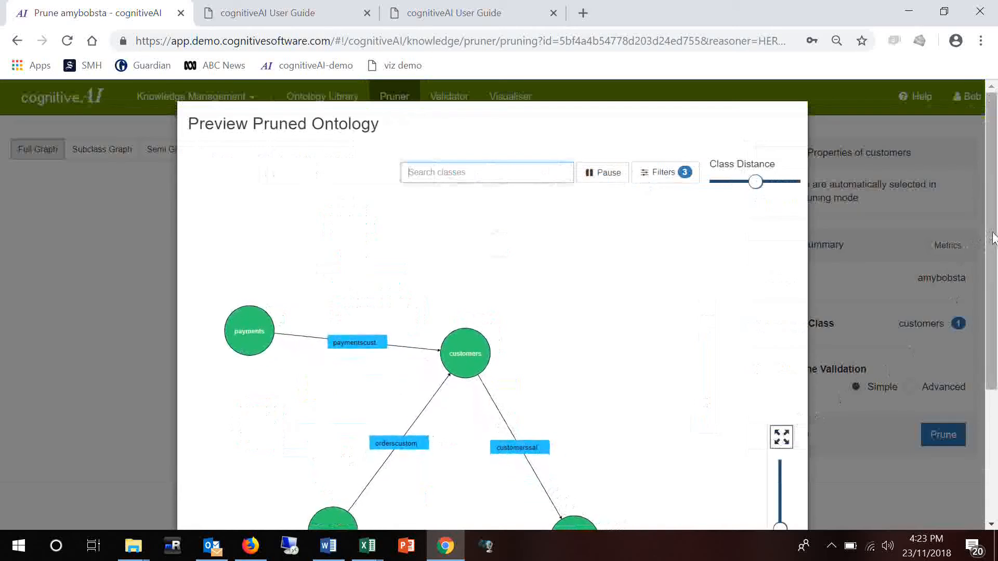
pyautogui.scroll(-1, 993, 249)
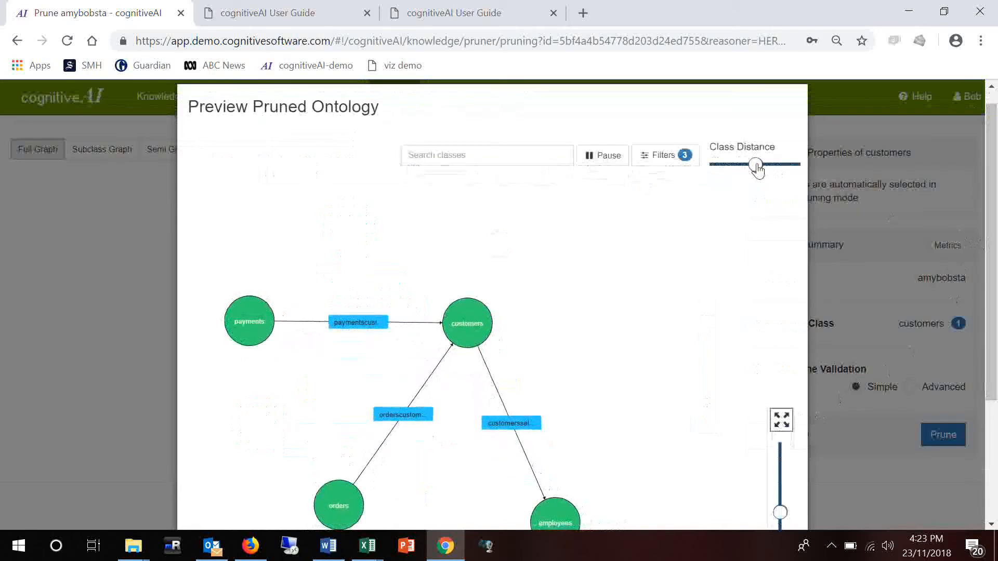
# Shorten the class distance in the pruned ontology preview and apply filters with the data type properties visible
pyautogui.moveTo(756, 165); pyautogui.dragTo(737, 166)
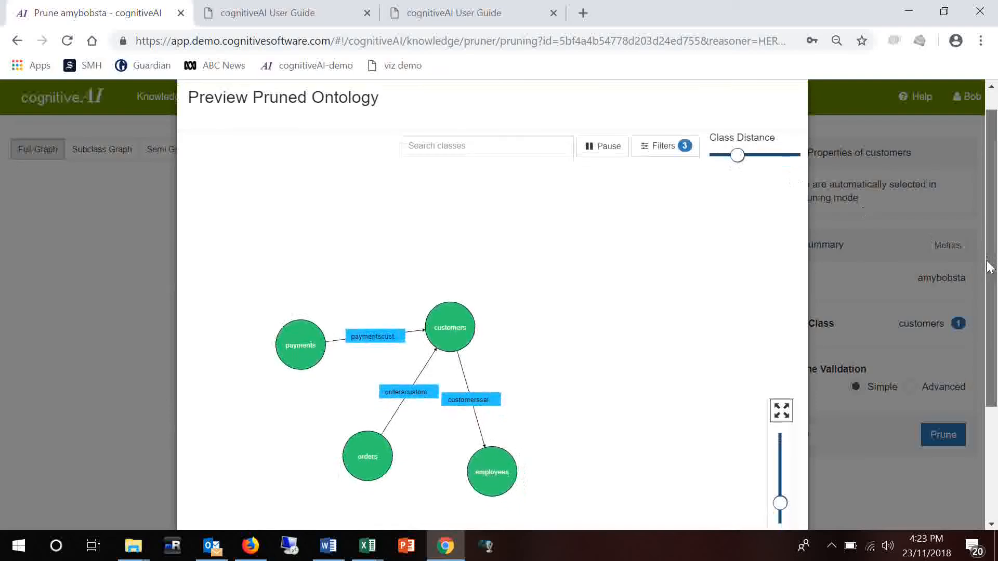
pyautogui.scroll(-1, 989, 276)
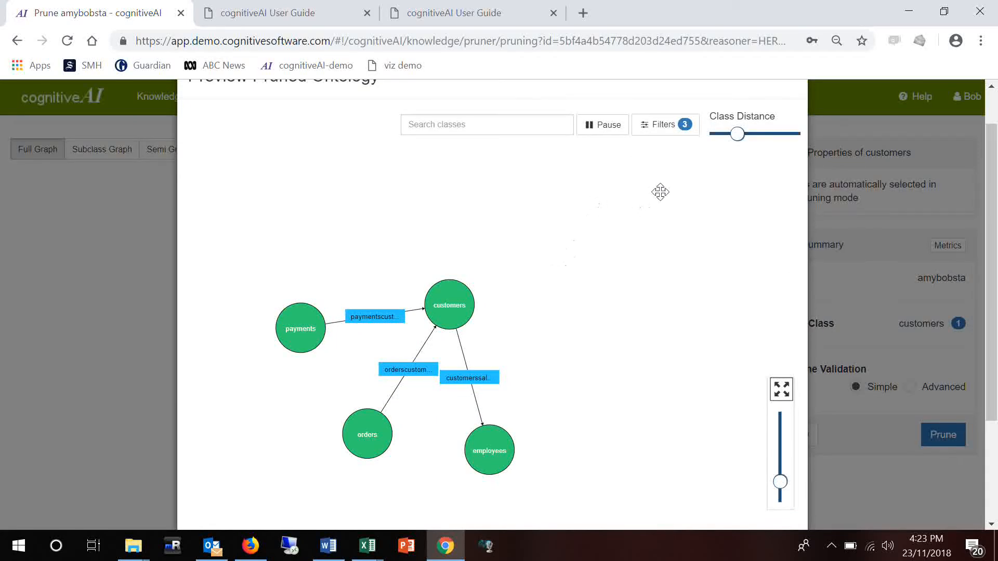
pyautogui.click(666, 132)
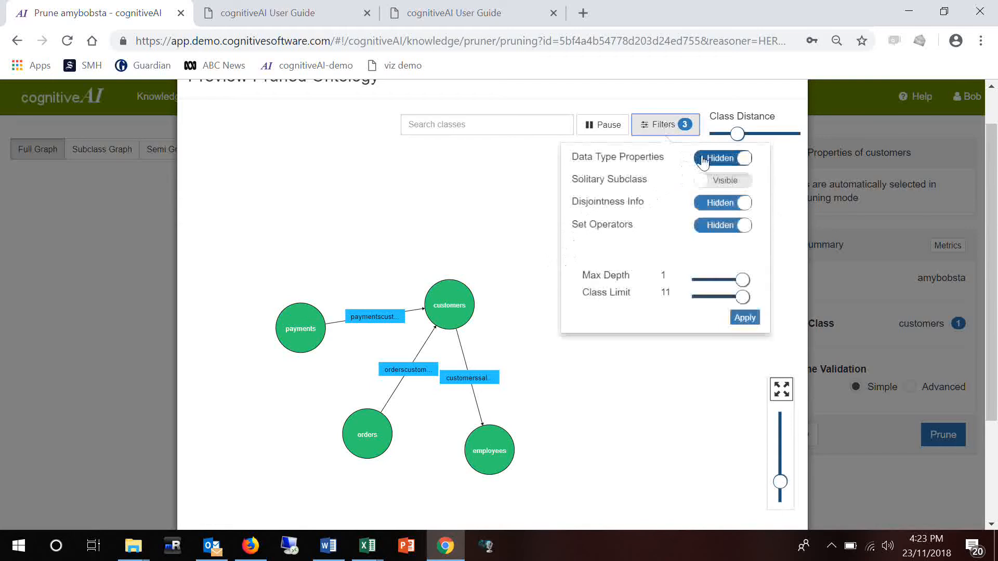
pyautogui.click(703, 158)
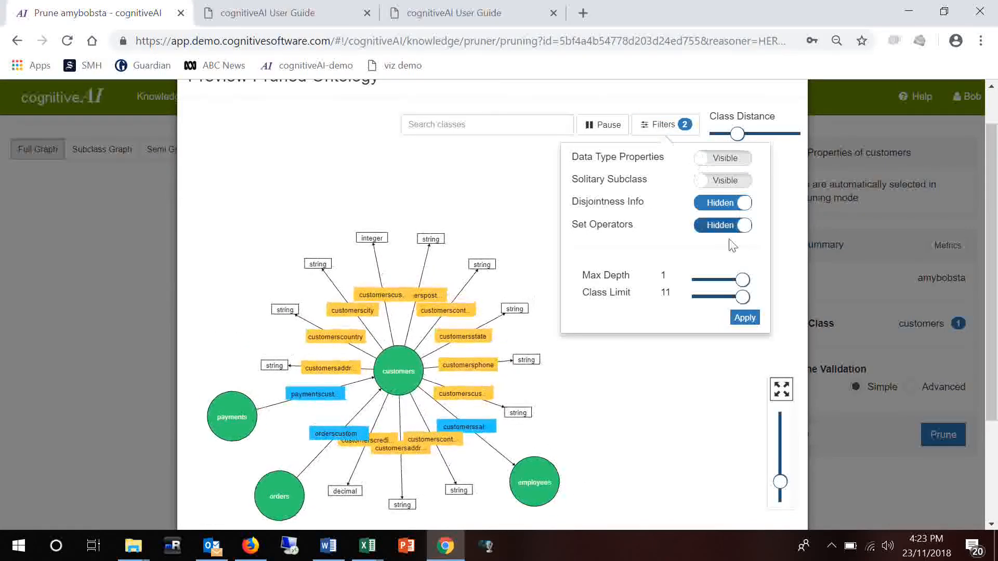
pyautogui.click(747, 320)
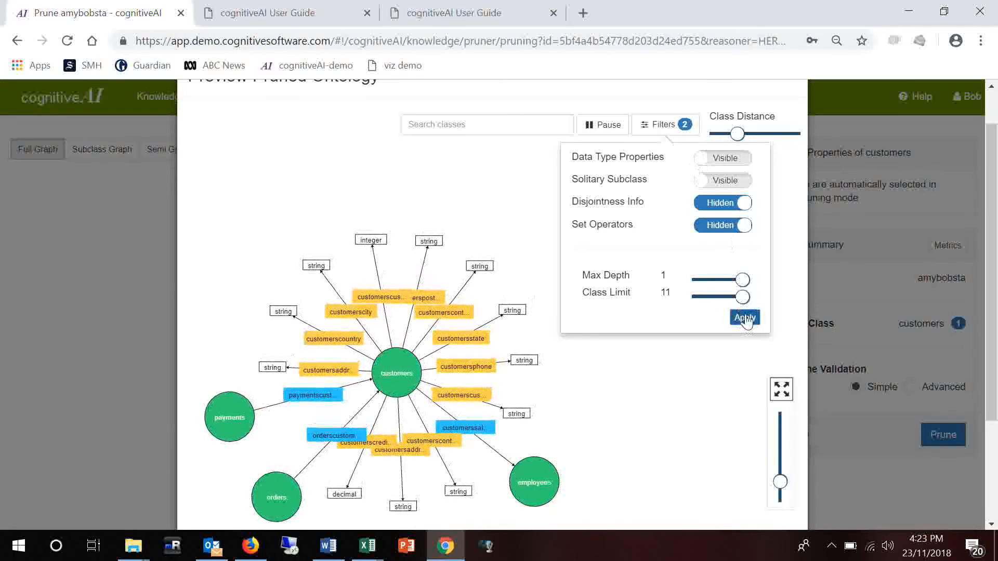
# Close the preview and prune the amybobsta ontology around the customers class with simple post-prune validation
pyautogui.click(794, 260)
pyautogui.moveTo(991, 263); pyautogui.dragTo(991, 365)
pyautogui.click(775, 488)
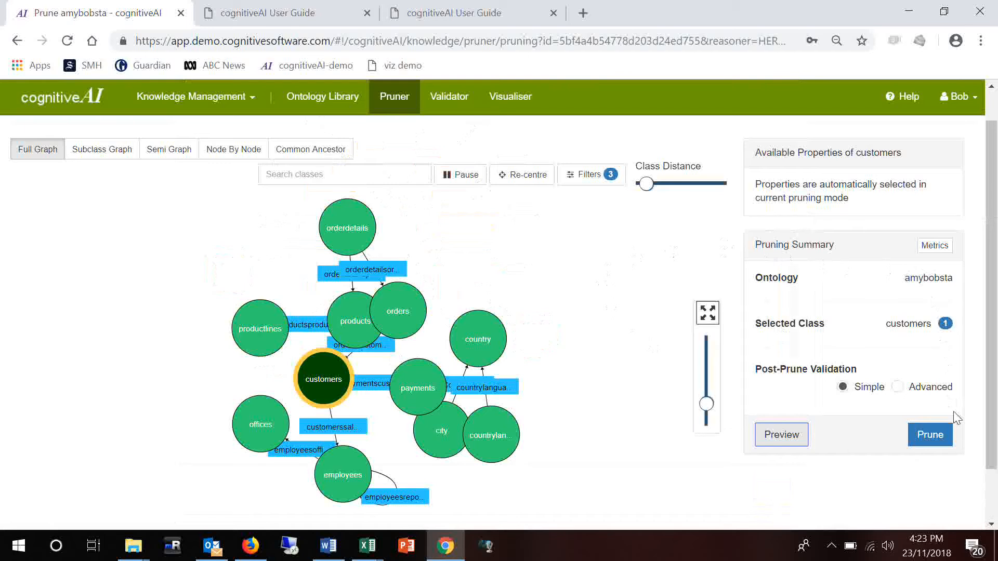
pyautogui.click(928, 437)
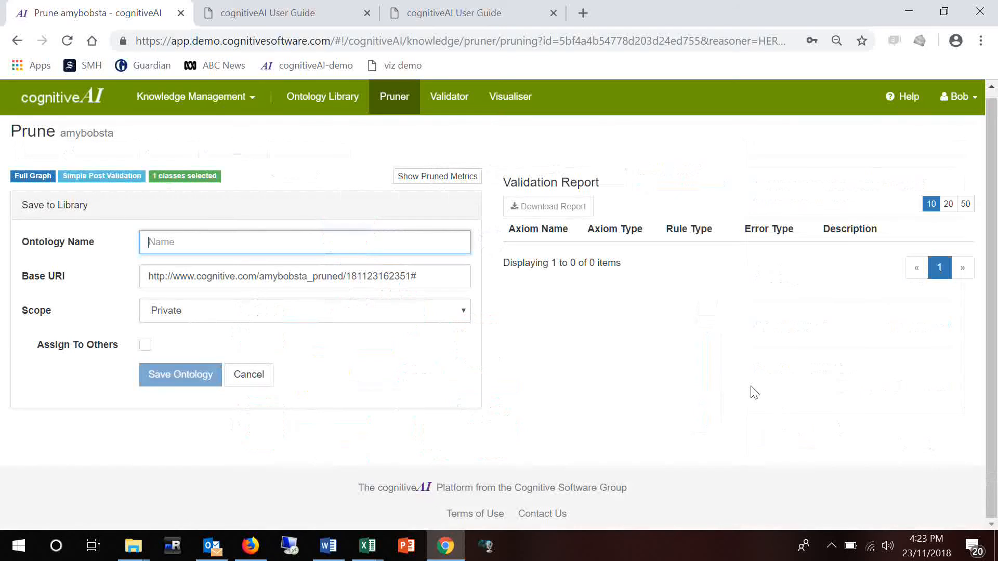
# Save the pruned ontology to the library as amy2 with Private scope
pyautogui.write('amy2')
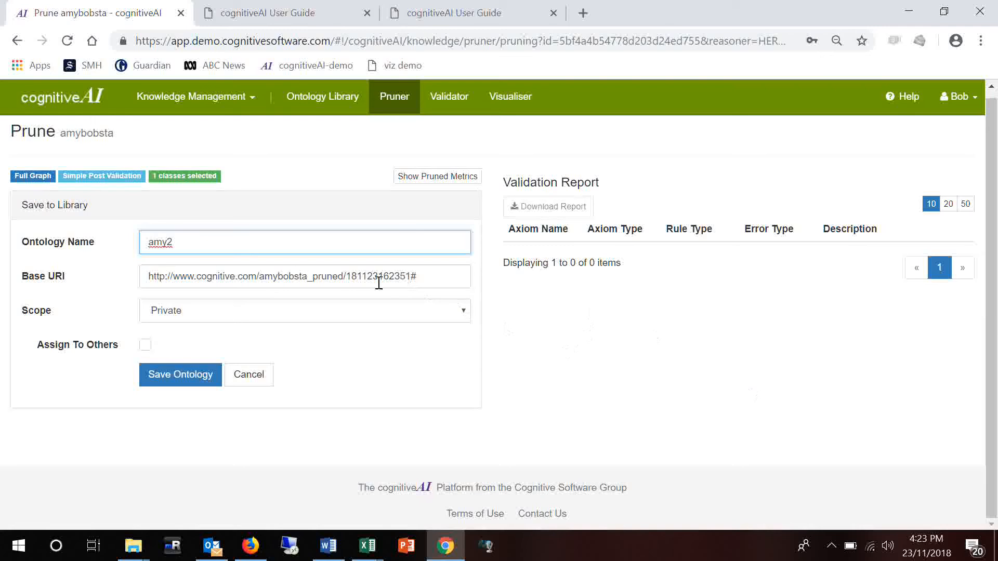
pyautogui.click(179, 310)
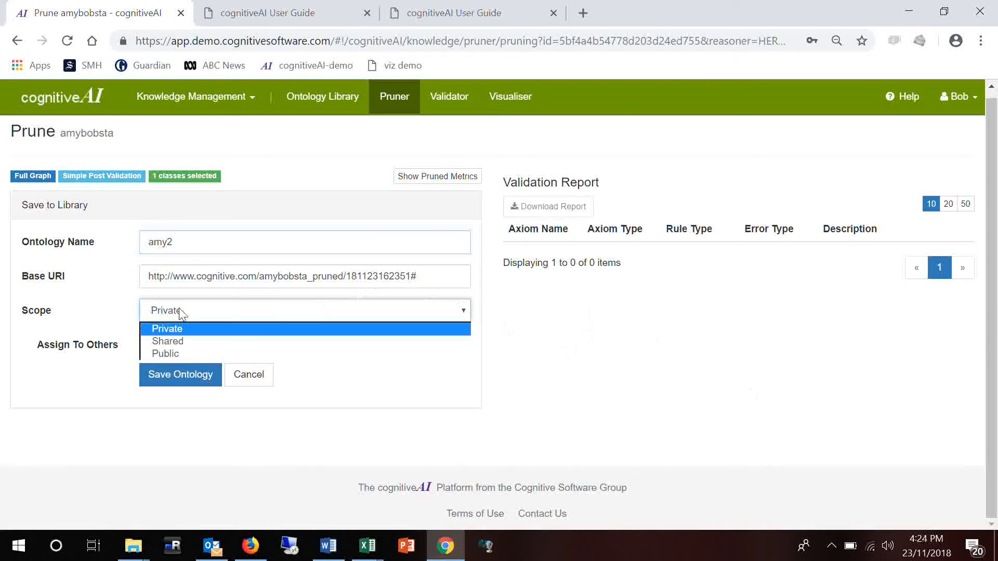
pyautogui.press('Escape')
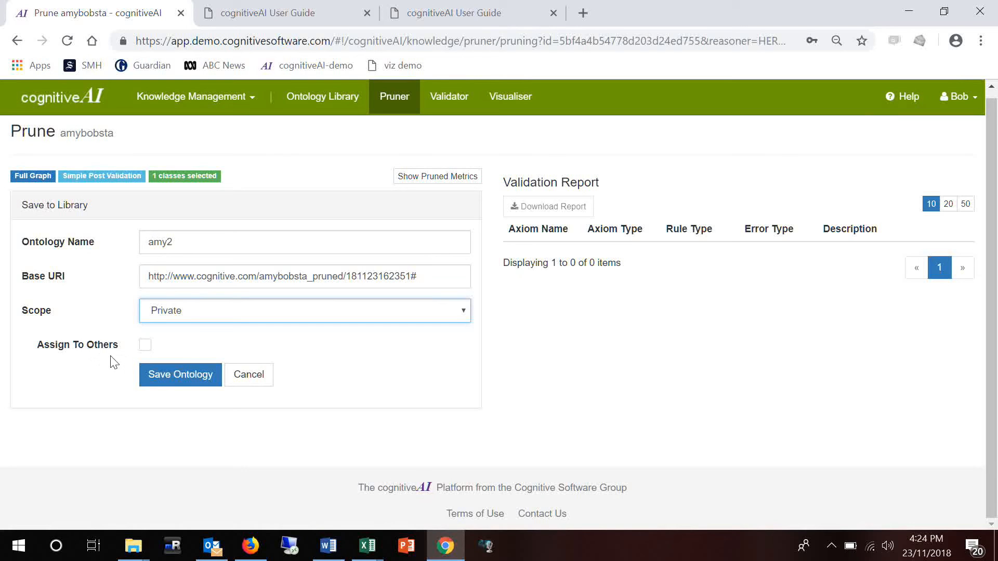
pyautogui.click(172, 384)
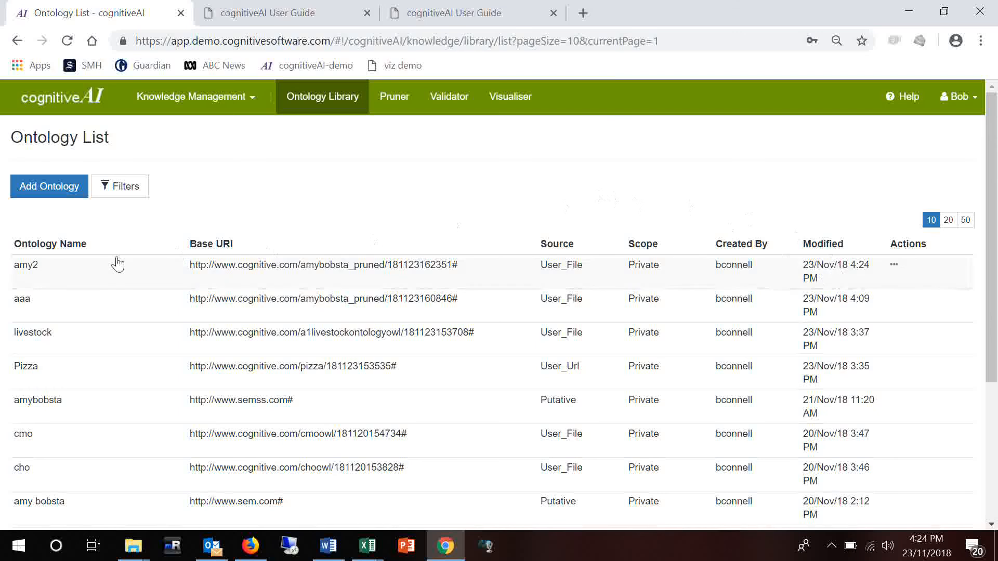
# Open the amy2 ontology from the library in the Visualiser and show its data type properties
pyautogui.click(32, 268)
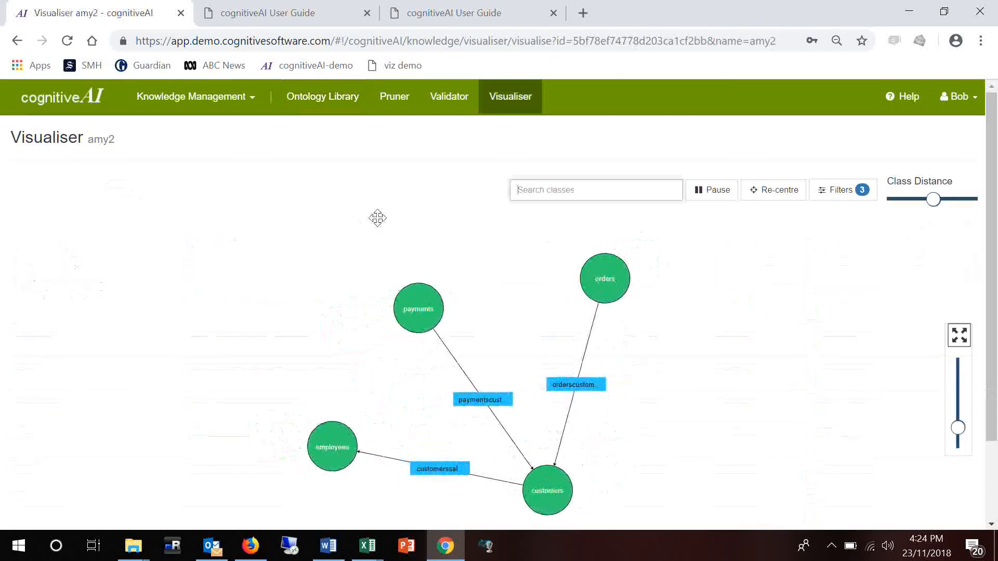
pyautogui.click(837, 197)
pyautogui.click(882, 223)
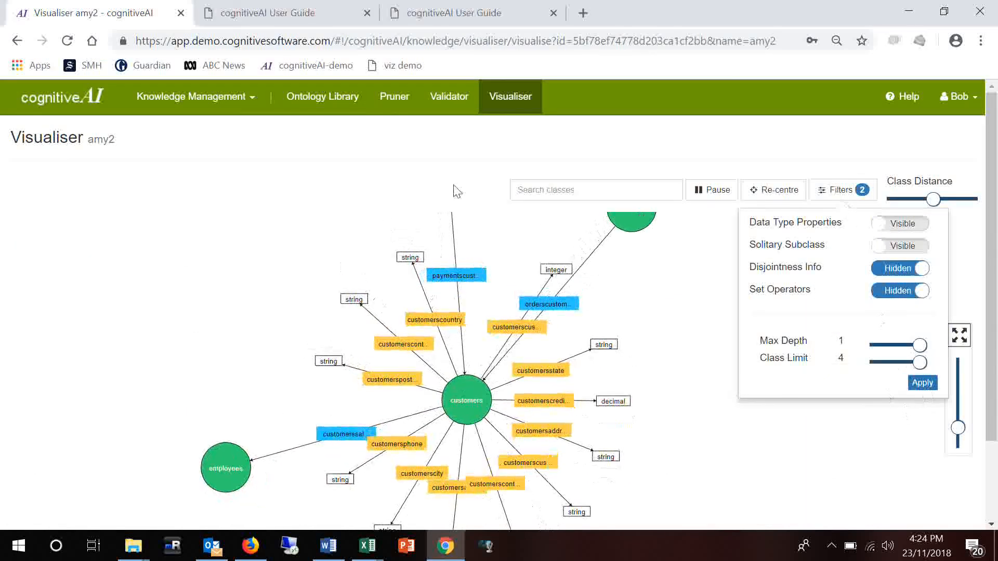
# Return to the Pruner's page for loading an ontology
pyautogui.click(389, 103)
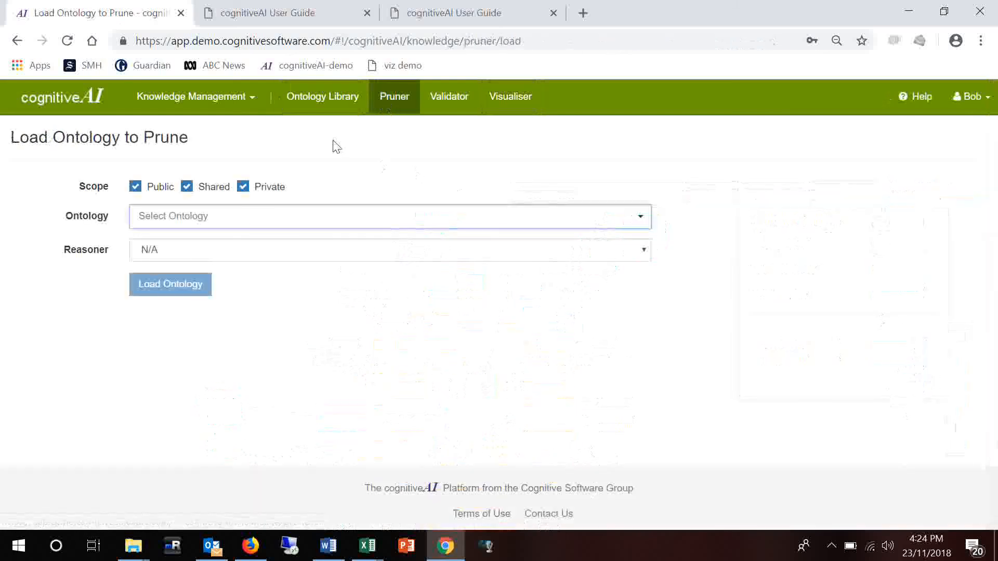